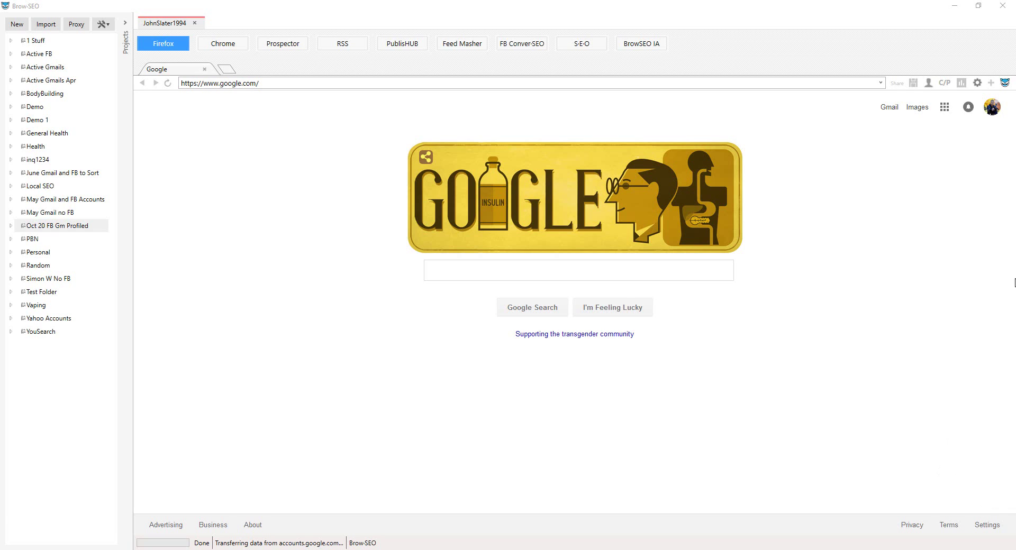
In the Macros panel, expand Scripts > BrowSEO IA Scripts > IFTTT > IFTTT Connect
click(1005, 84)
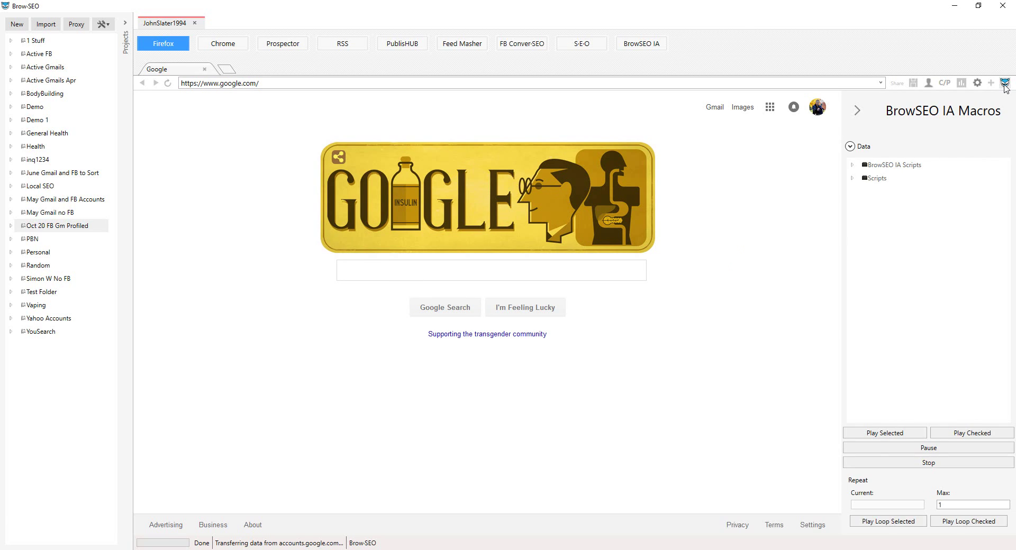
click(850, 180)
click(852, 165)
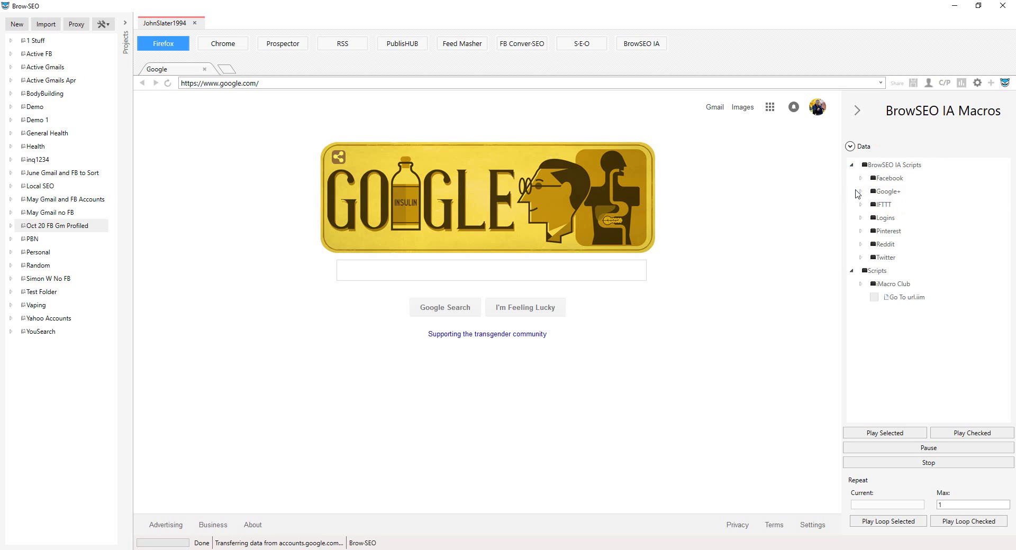
click(861, 205)
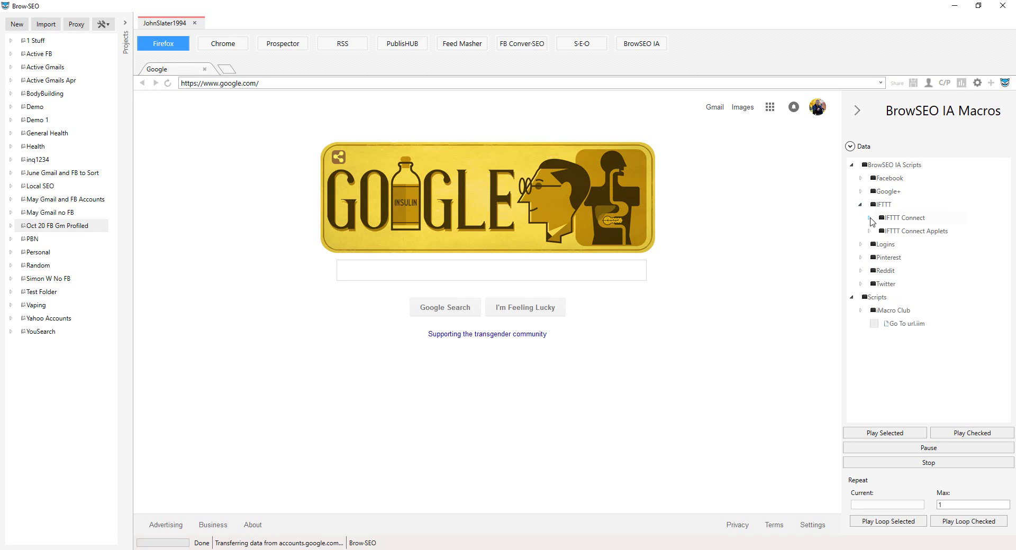
click(870, 219)
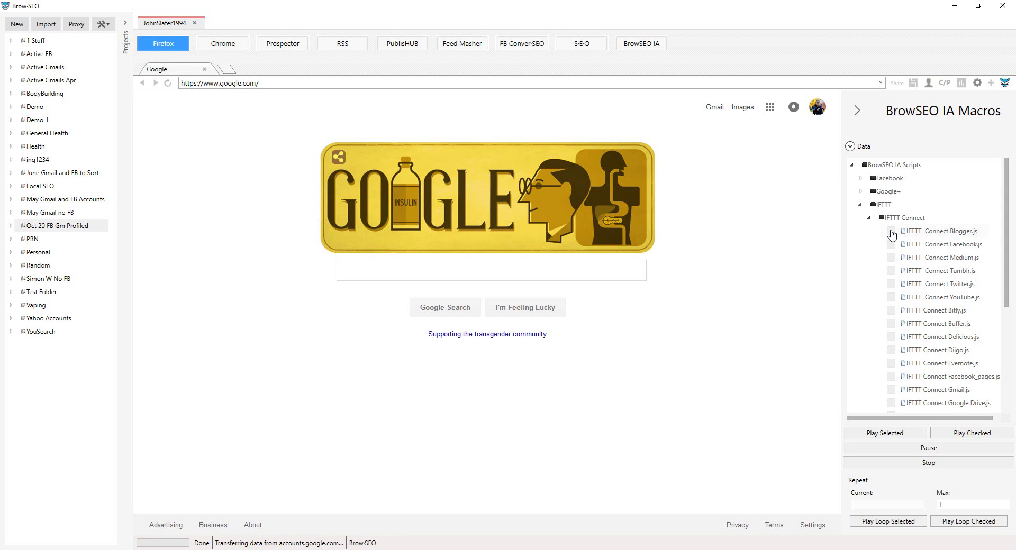
Check the Blogger, Facebook and Medium scripts; test-run Twitter.js, stop it, and uncheck it
click(892, 231)
click(891, 245)
click(892, 258)
double_click(893, 288)
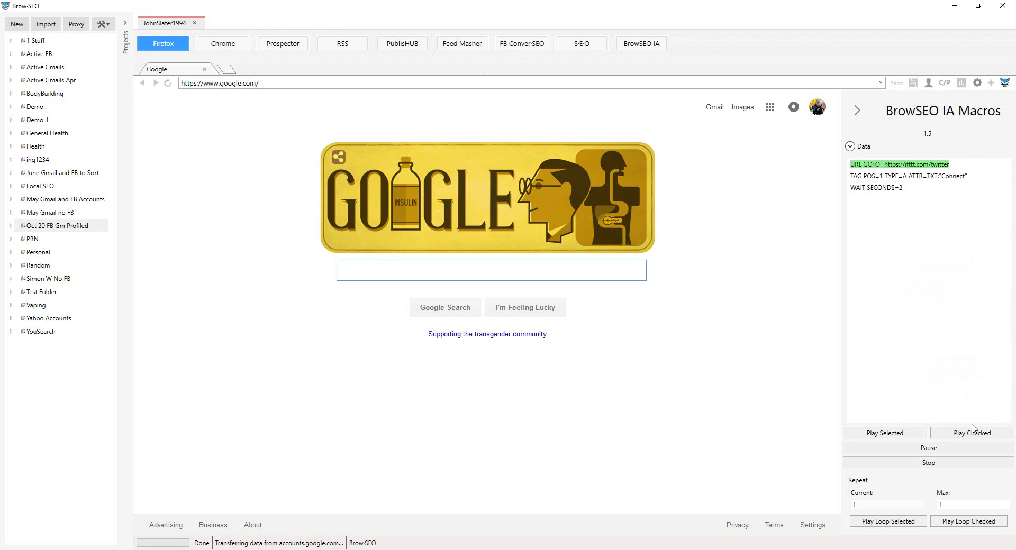
click(957, 464)
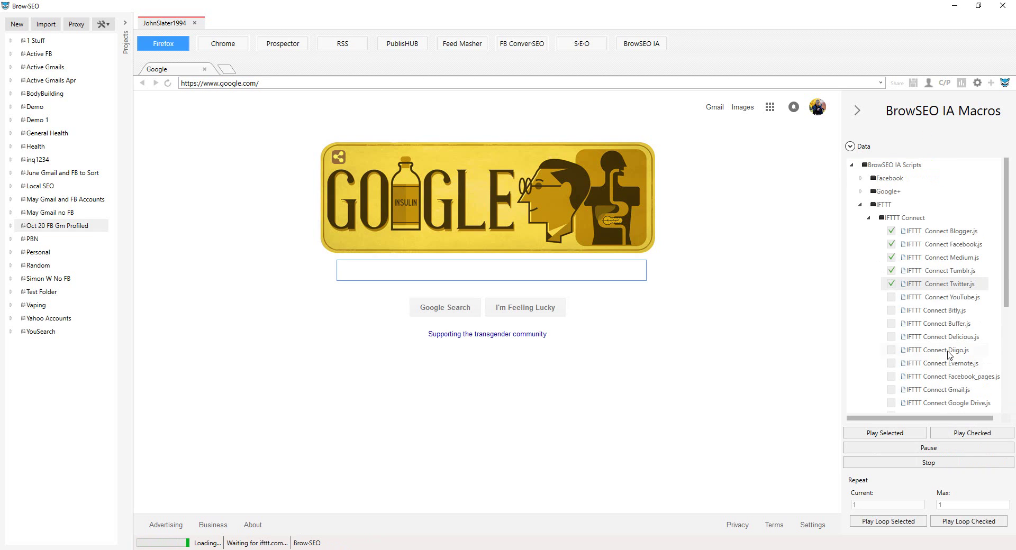
click(891, 286)
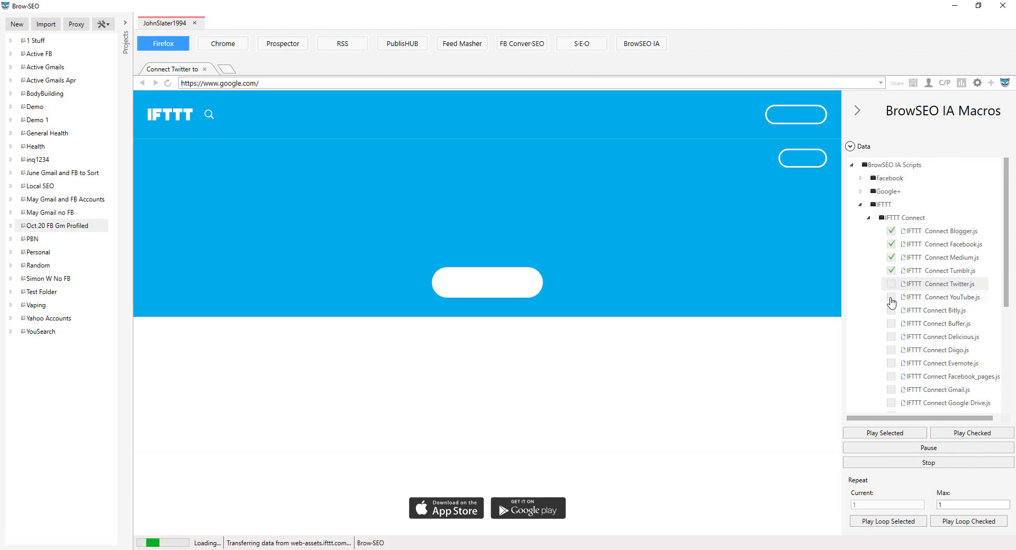
Check the YouTube, Bitly, Buffer, Delicious, Evernote, Gmail and Google Drive connect scripts
click(892, 298)
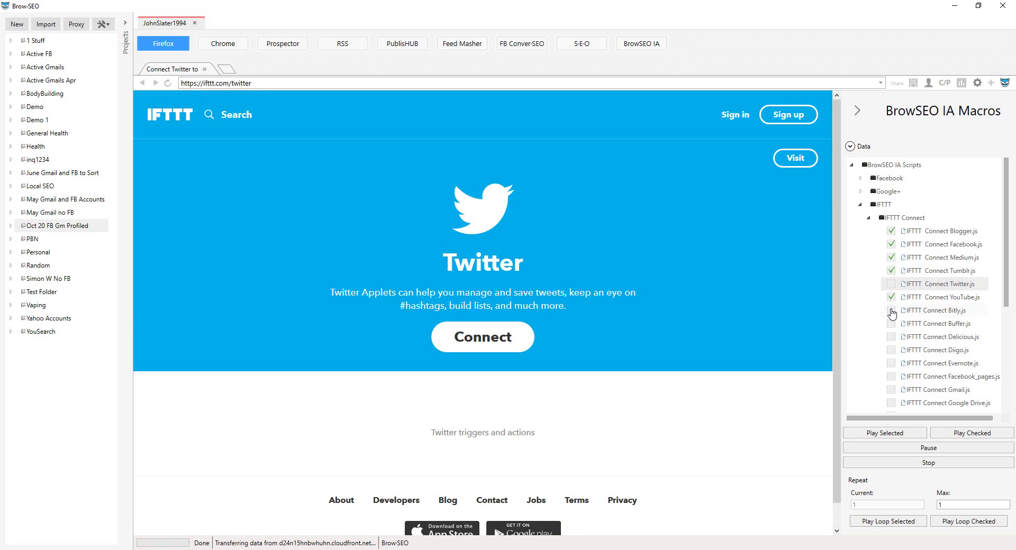
click(891, 311)
click(891, 324)
click(892, 337)
click(891, 363)
click(892, 391)
click(892, 403)
Check the Instapaper, LinkedIn, OneNote, Pocket and Wordpress scripts, then return to the list top
scroll(893, 402, down, 1)
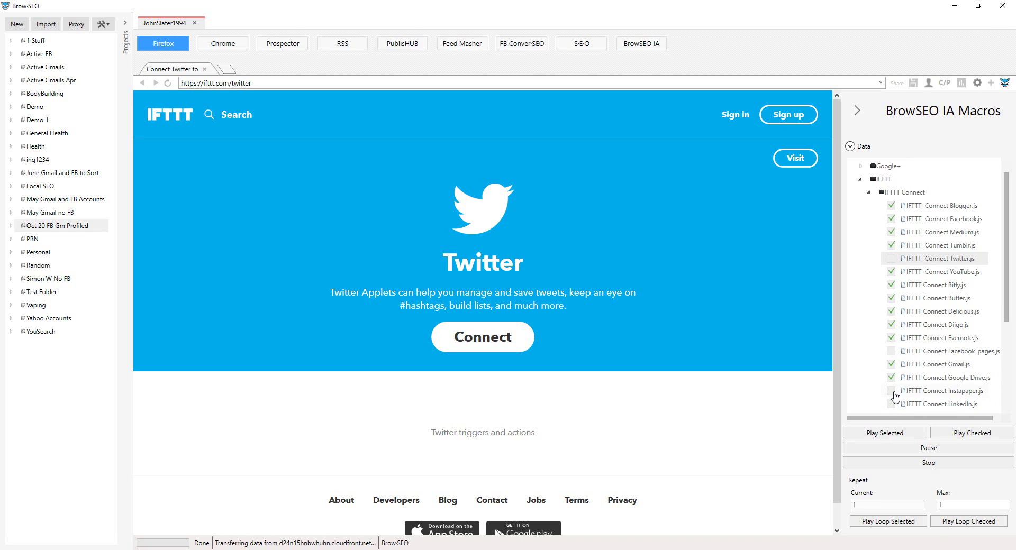
click(892, 392)
click(892, 404)
scroll(894, 397, down, 1)
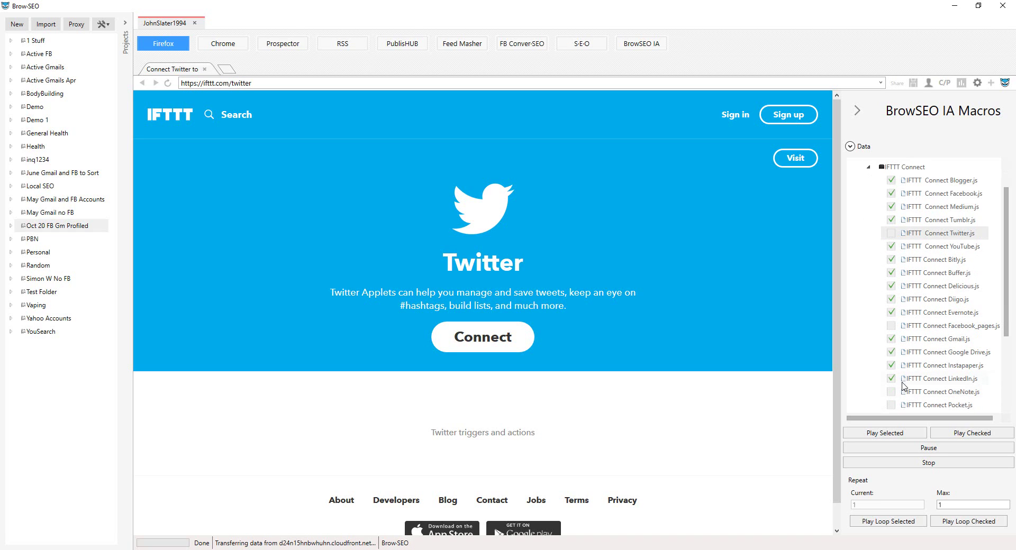
click(892, 393)
scroll(895, 395, down, 1)
click(892, 380)
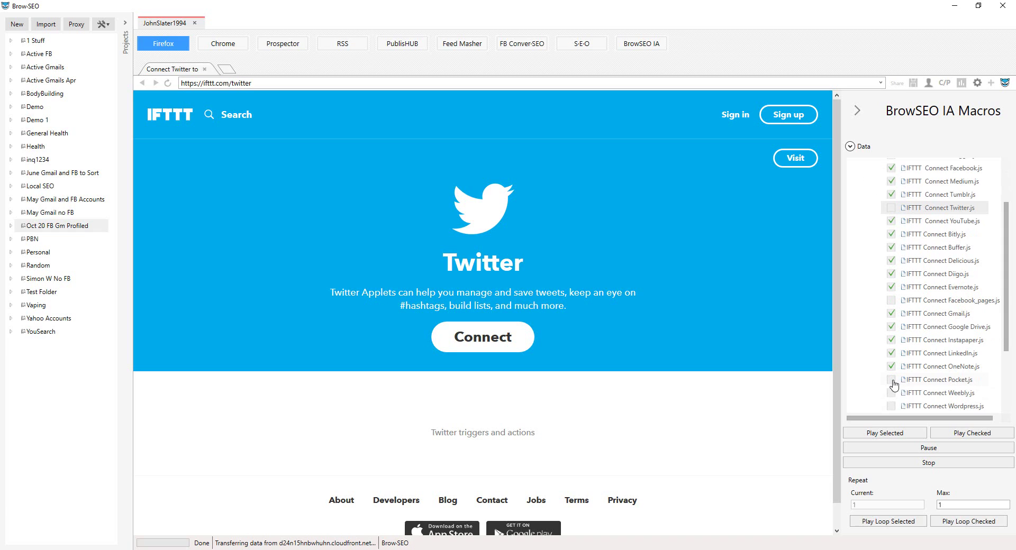
scroll(895, 397, down, 1)
click(892, 381)
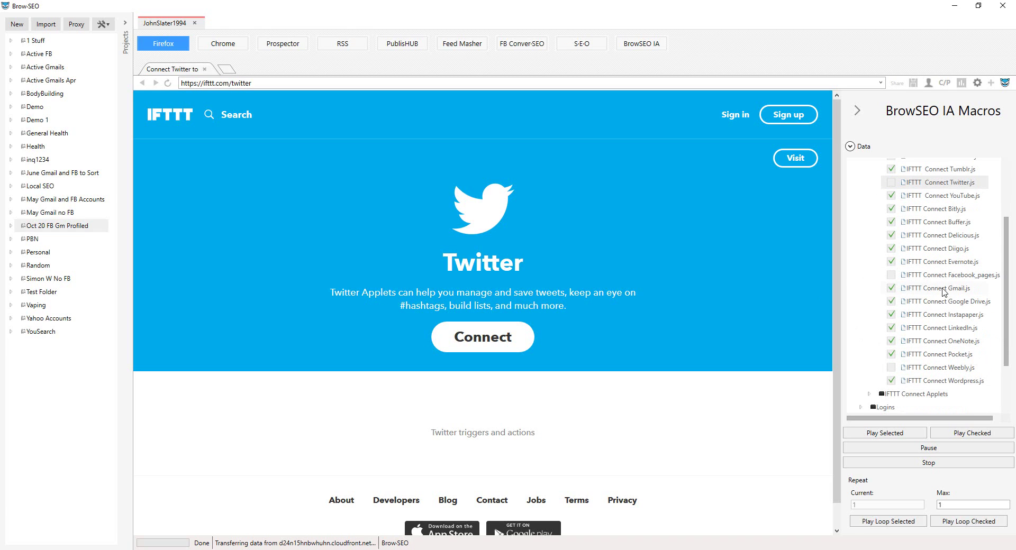
scroll(942, 286, up, 4)
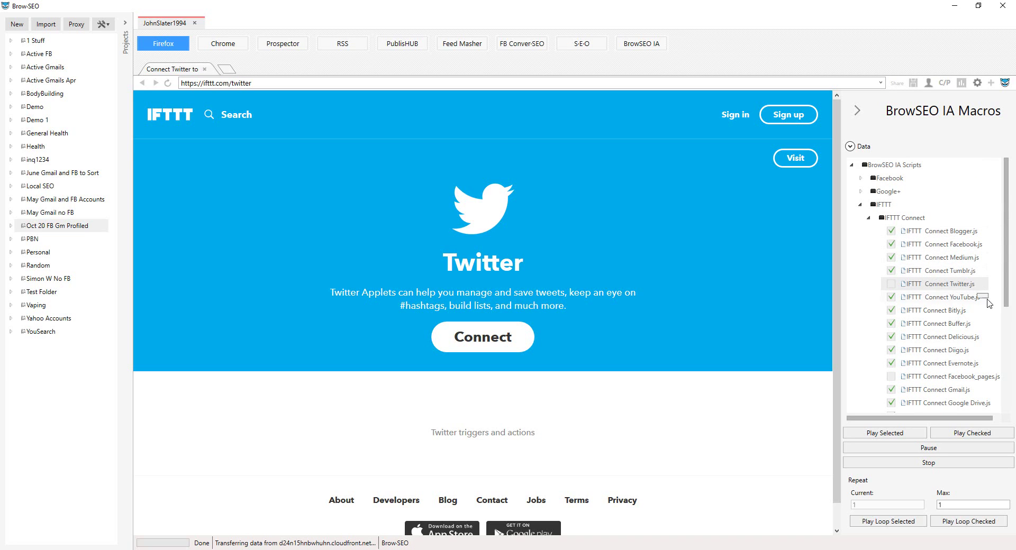
Briefly play then stop the checked macros, and sign up to IFTTT using the saved profile
click(966, 439)
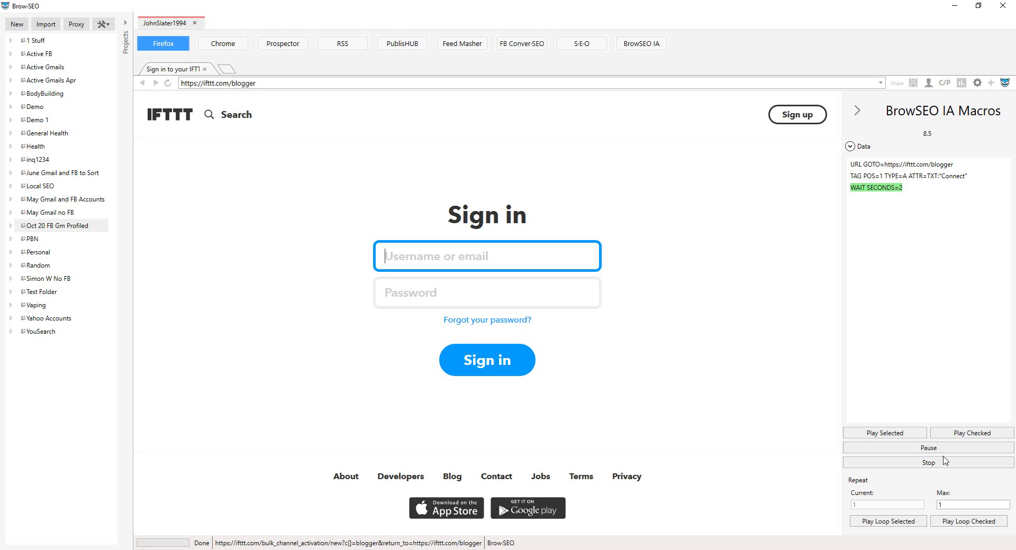
click(950, 461)
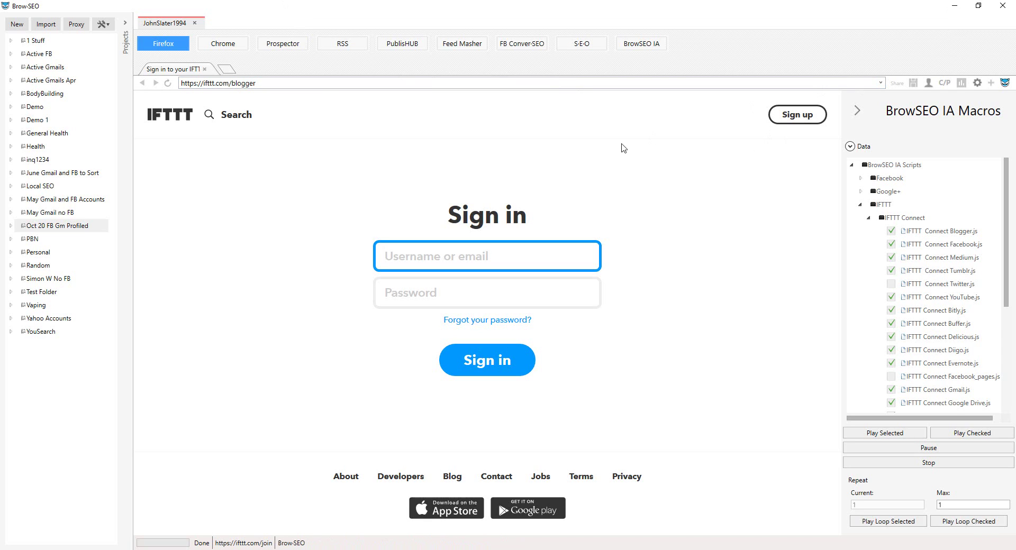
click(791, 113)
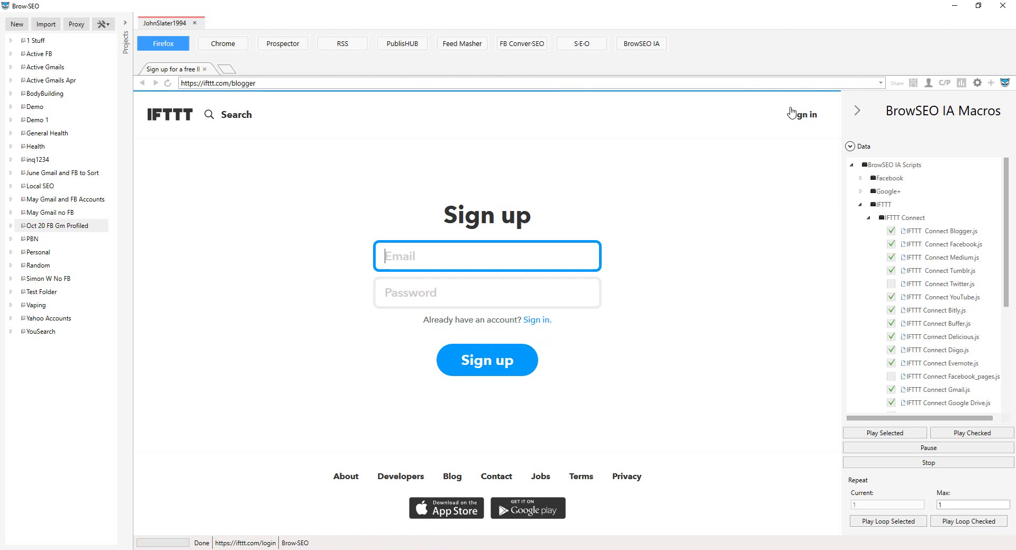
click(928, 84)
click(527, 291)
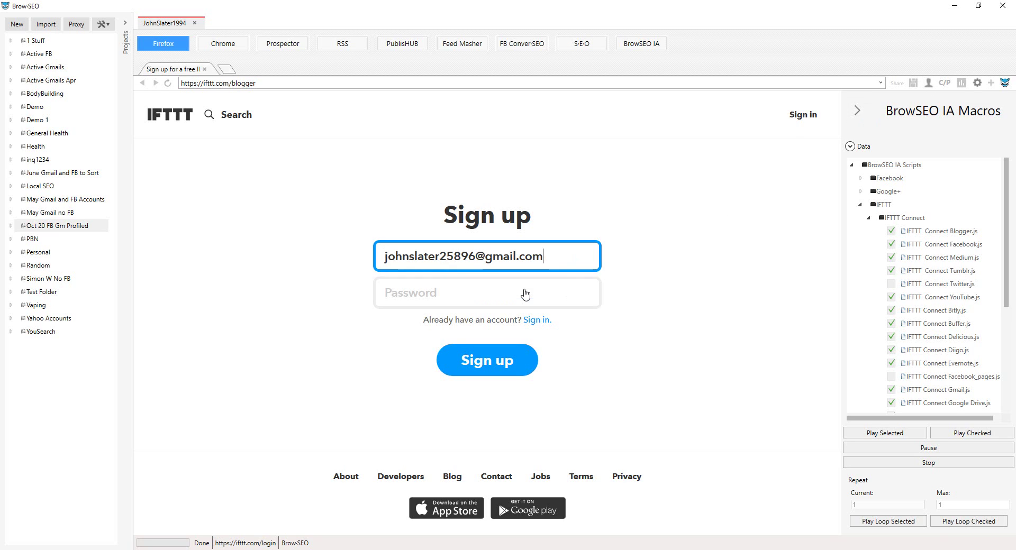
click(501, 360)
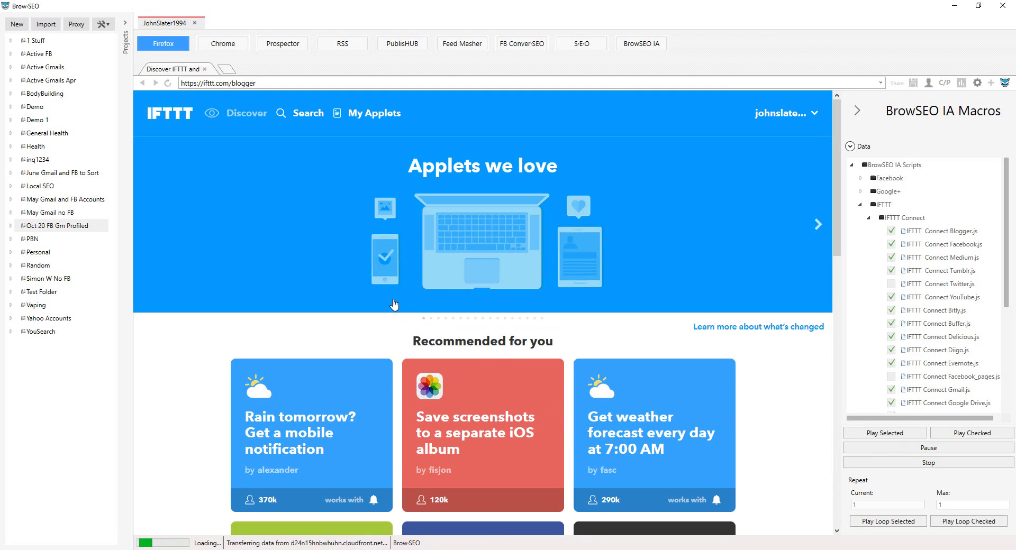
Play the checked IFTTT Connect macros again to start connecting each service
click(976, 437)
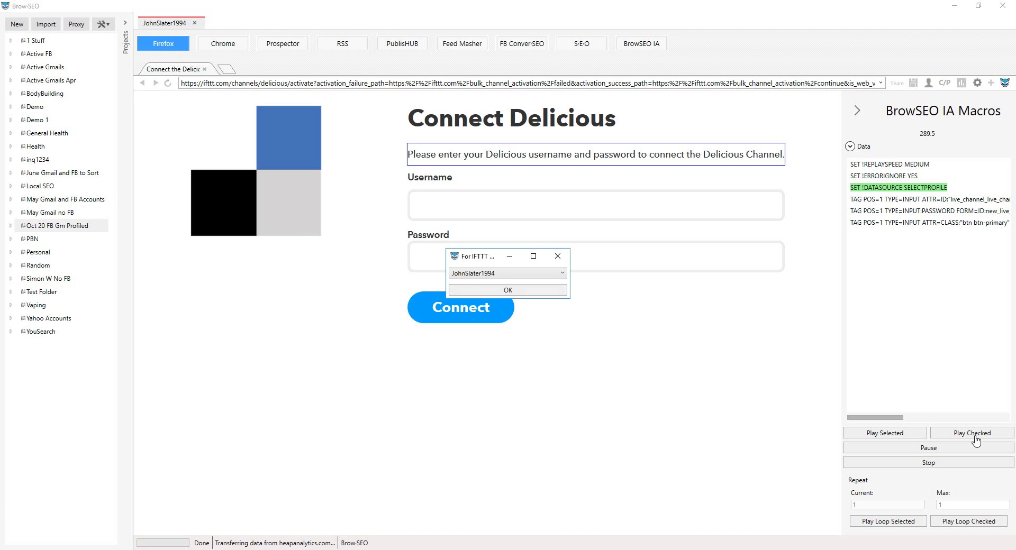
Pick the first saved account profile in the 'For IFTTT' dialog to fill the Delicious login
click(506, 274)
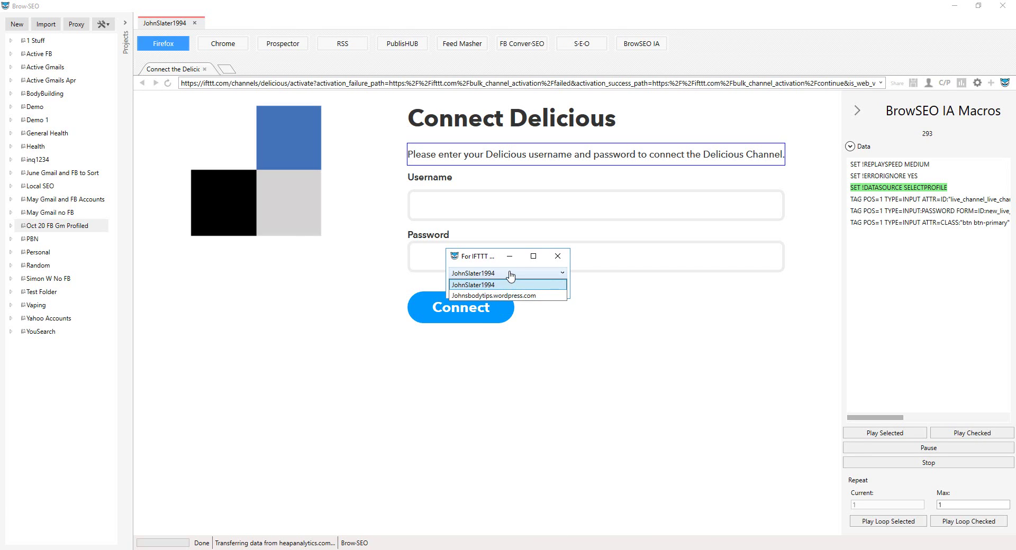
click(509, 285)
click(513, 291)
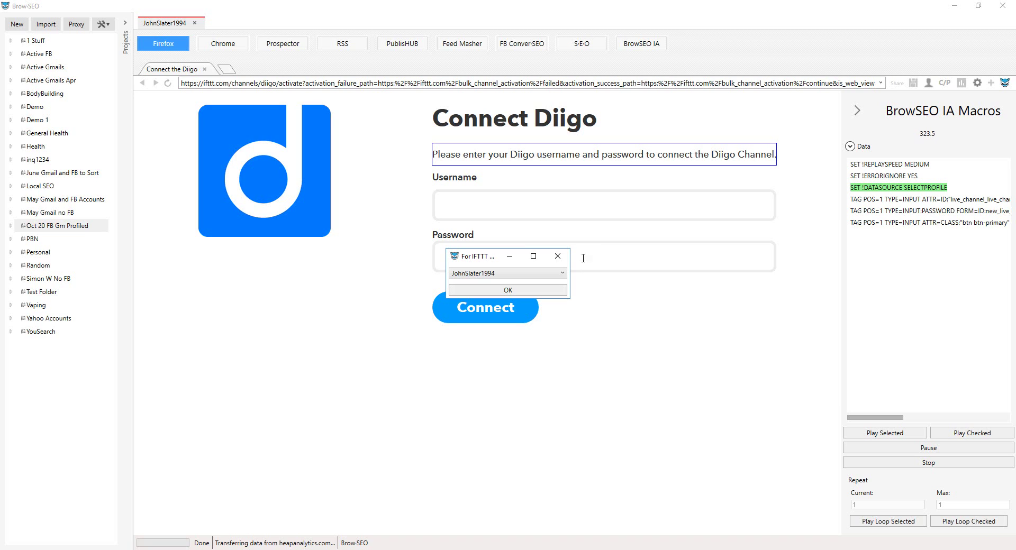
Confirm the same saved profile so the macro fills the Connect Diigo credentials
click(542, 292)
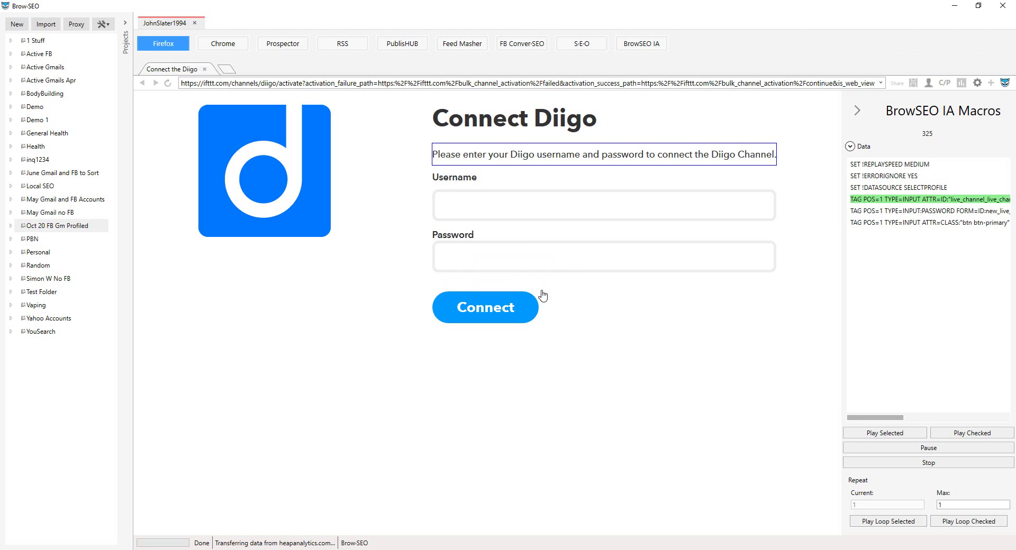